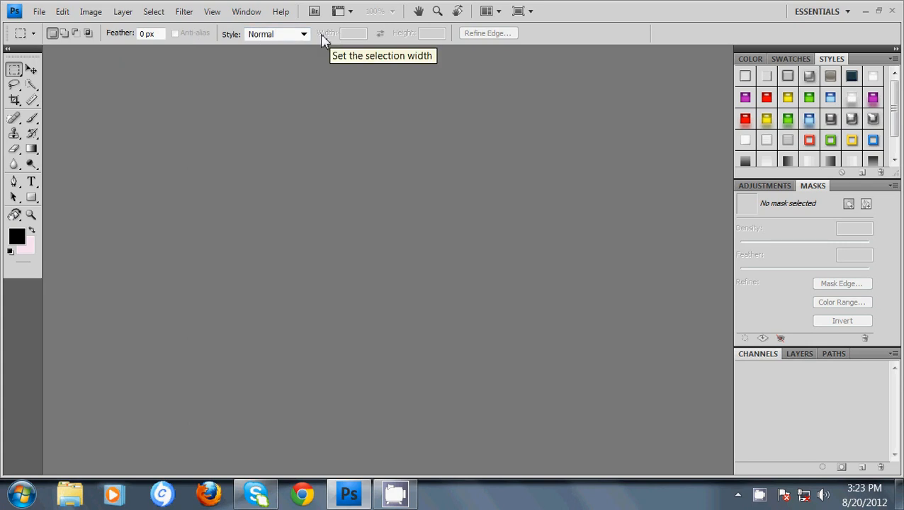
{"action": "left_click", "coordinate": [15, 101]}
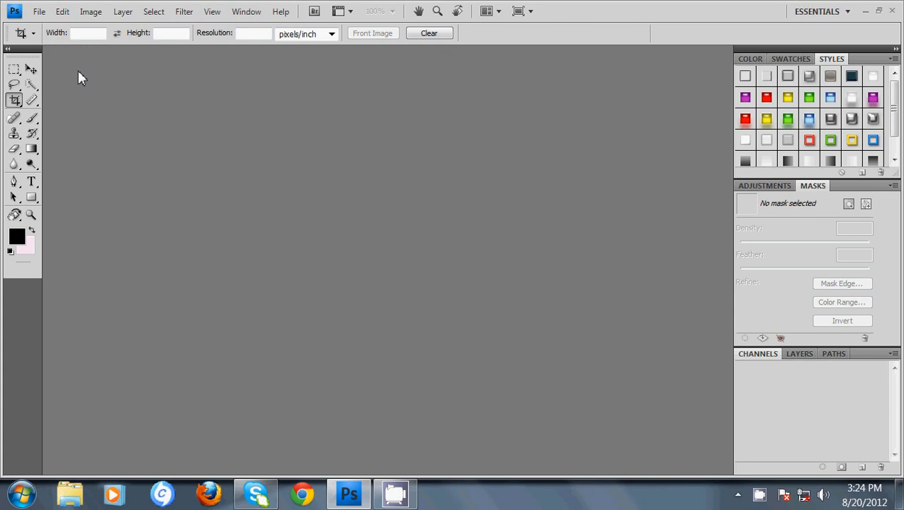
{"action": "left_click", "coordinate": [32, 101]}
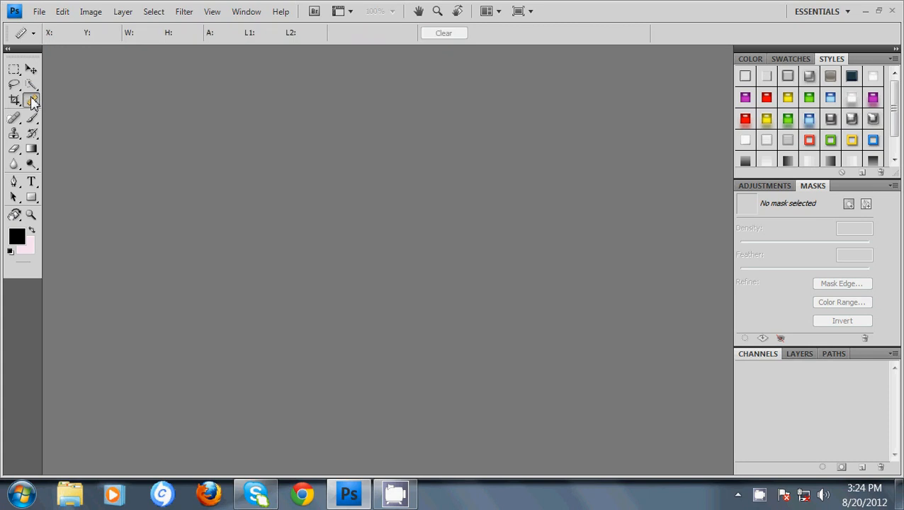
{"action": "left_click", "coordinate": [35, 84]}
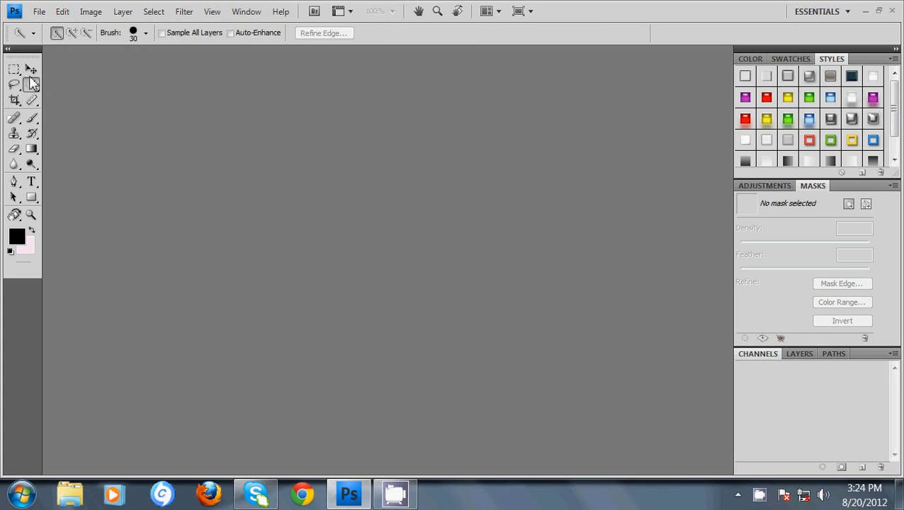
{"action": "left_click", "coordinate": [31, 69]}
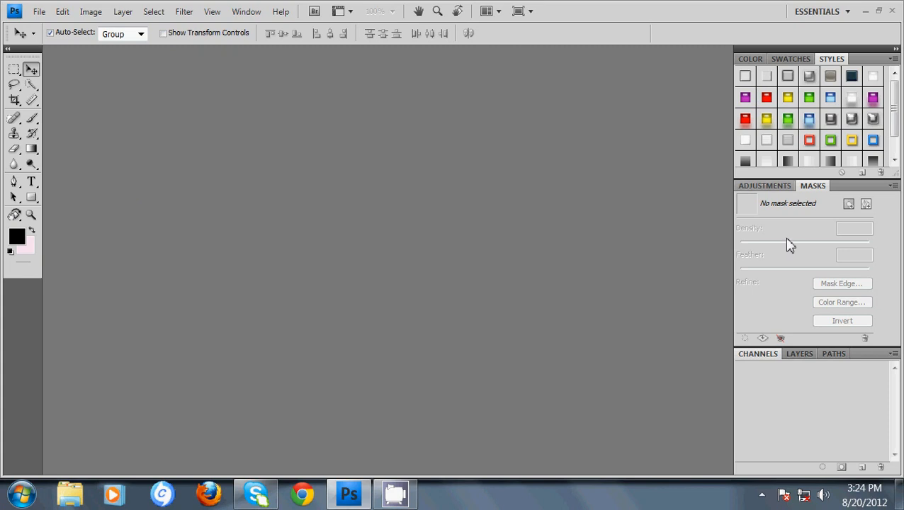
{"action": "left_click", "coordinate": [755, 60]}
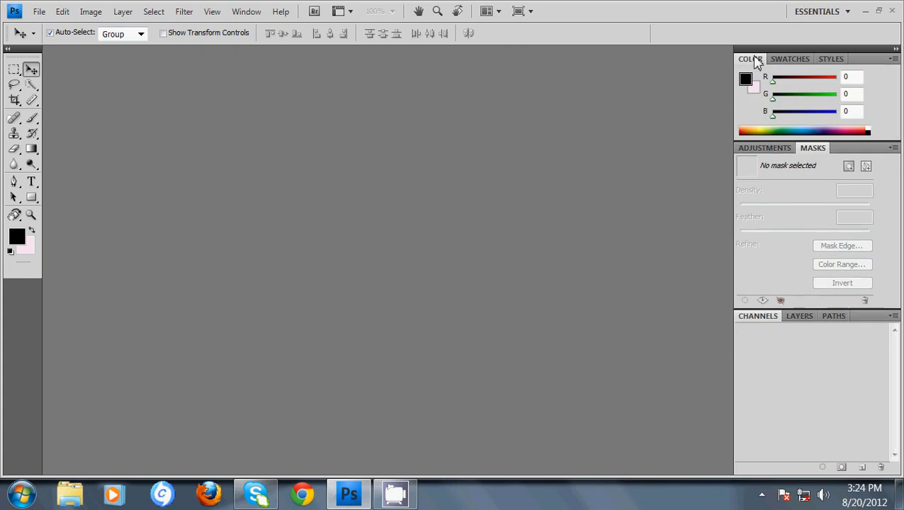
{"action": "left_click", "coordinate": [785, 61]}
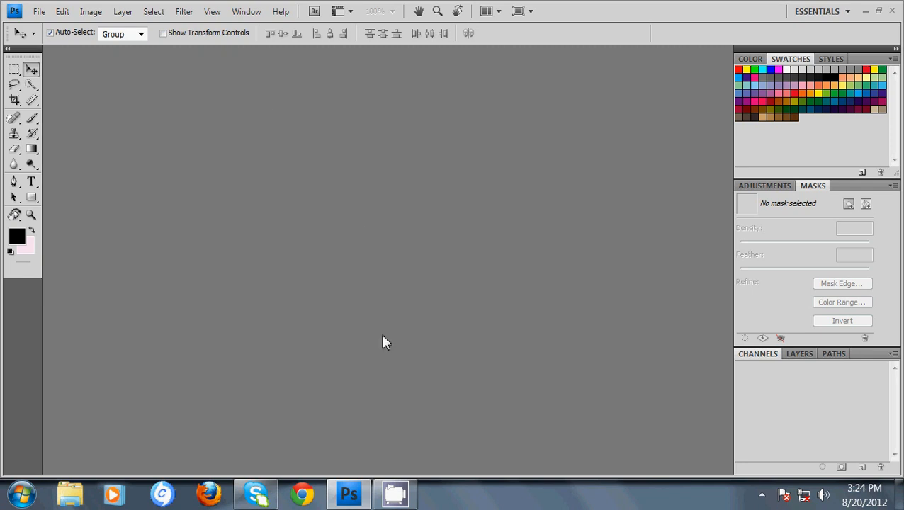
{"action": "left_click", "coordinate": [361, 498]}
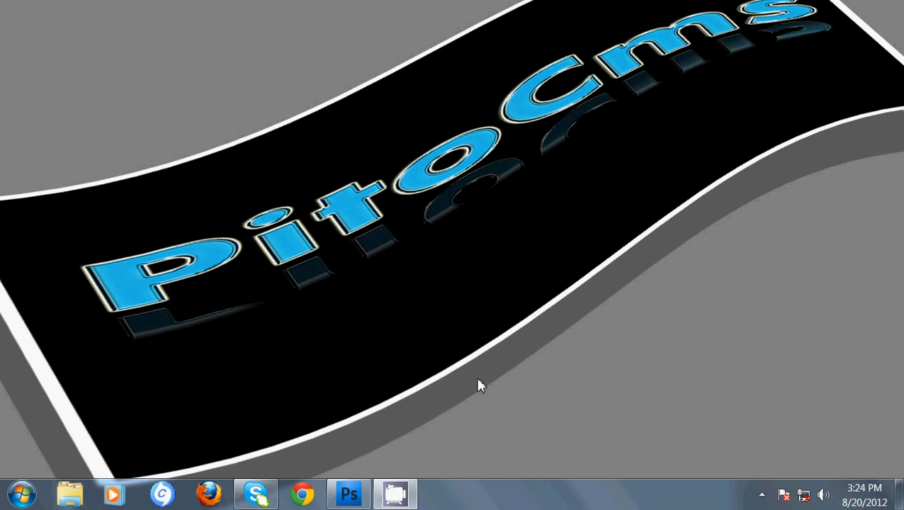
{"action": "left_click", "coordinate": [349, 494]}
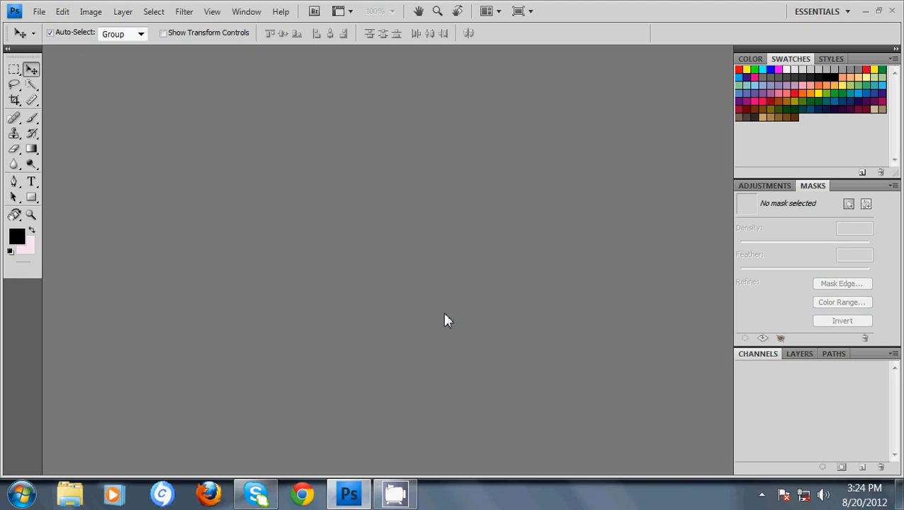
- Open the image baby-photography-41.jpg and detach the Layers panel so it floats beside the photo
{"action": "double_click", "coordinate": [444, 314]}
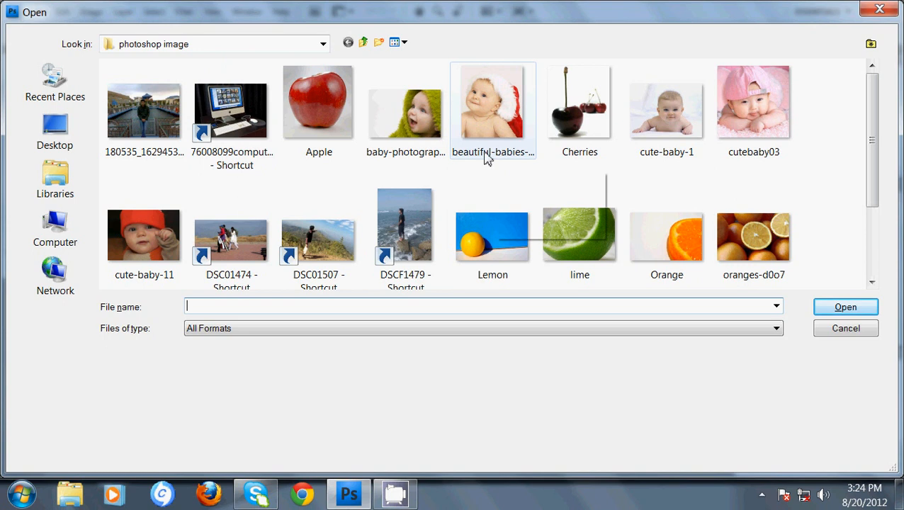
{"action": "left_click", "coordinate": [425, 138]}
{"action": "double_click", "coordinate": [423, 138]}
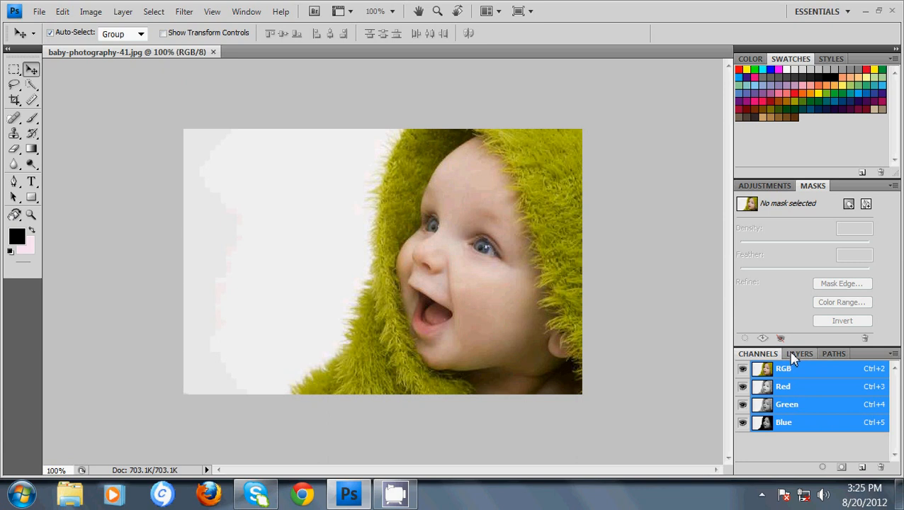
{"action": "left_click_drag", "start_coordinate": [792, 359], "coordinate": [616, 157]}
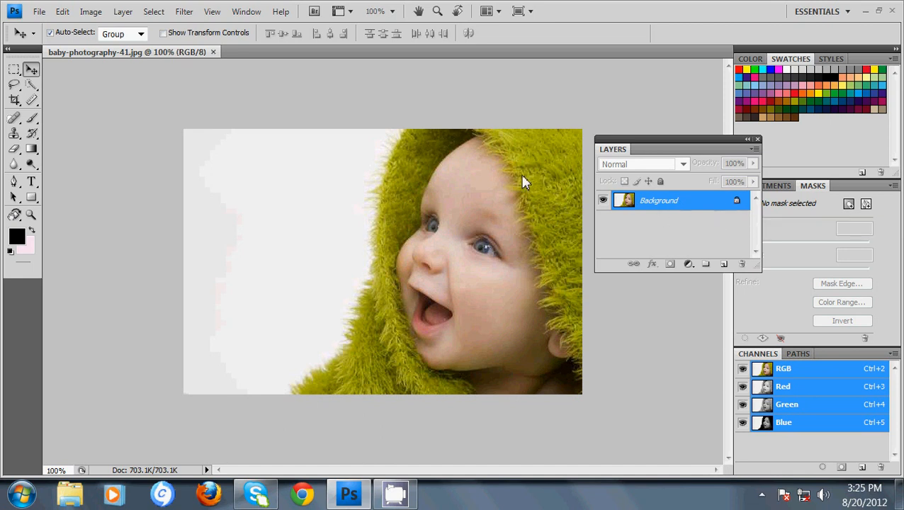
- Convert the locked Background layer into a regular layer named Layer 0
{"action": "left_click", "coordinate": [61, 12]}
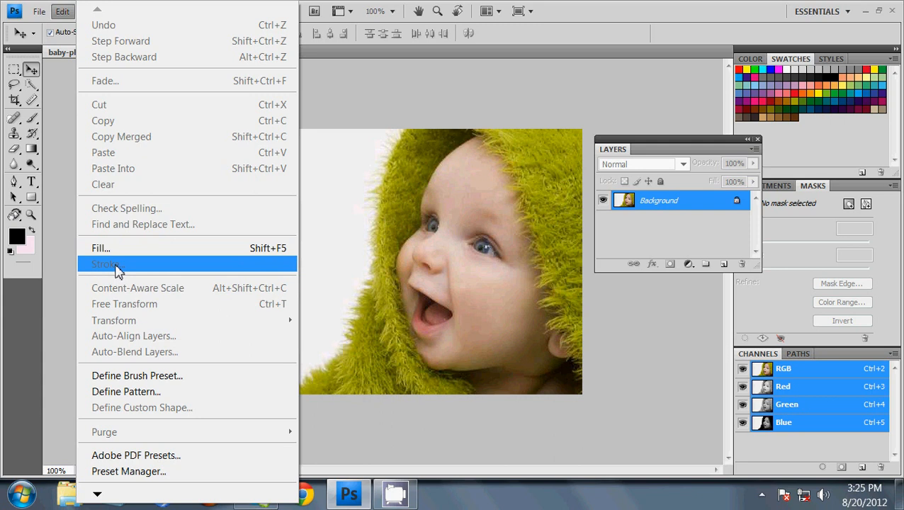
{"action": "left_click", "coordinate": [401, 85]}
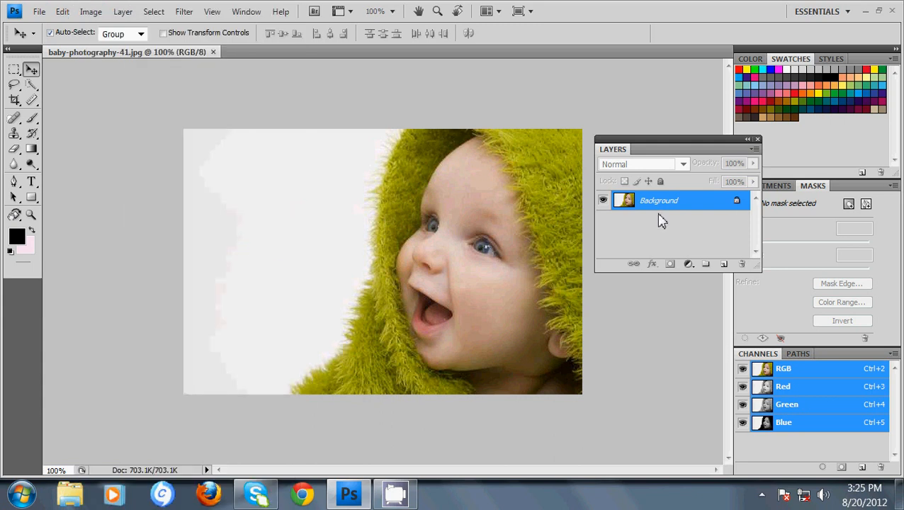
{"action": "double_click", "coordinate": [701, 201]}
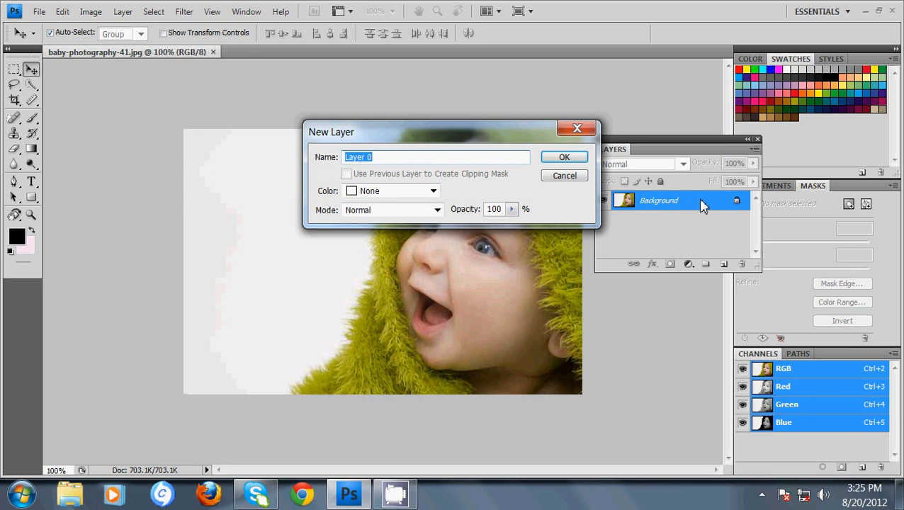
{"action": "left_click_drag", "start_coordinate": [464, 130], "coordinate": [483, 128]}
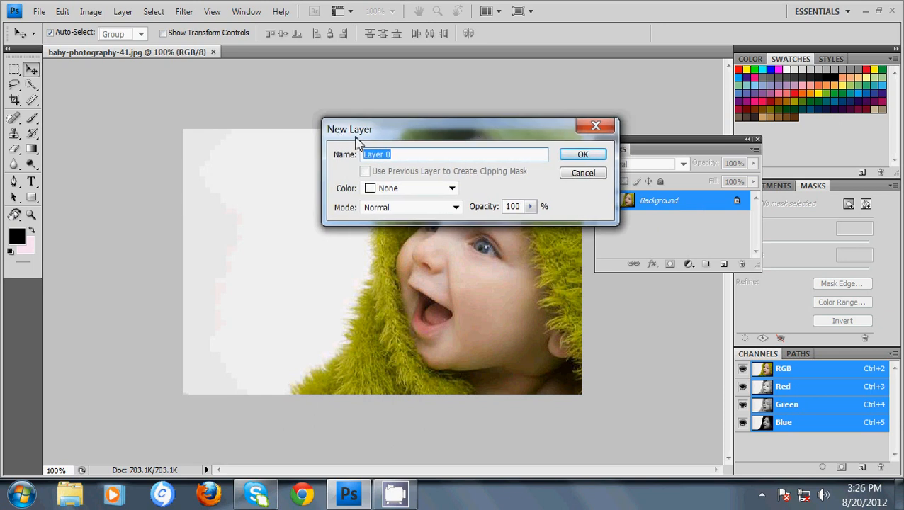
{"action": "left_click", "coordinate": [597, 156]}
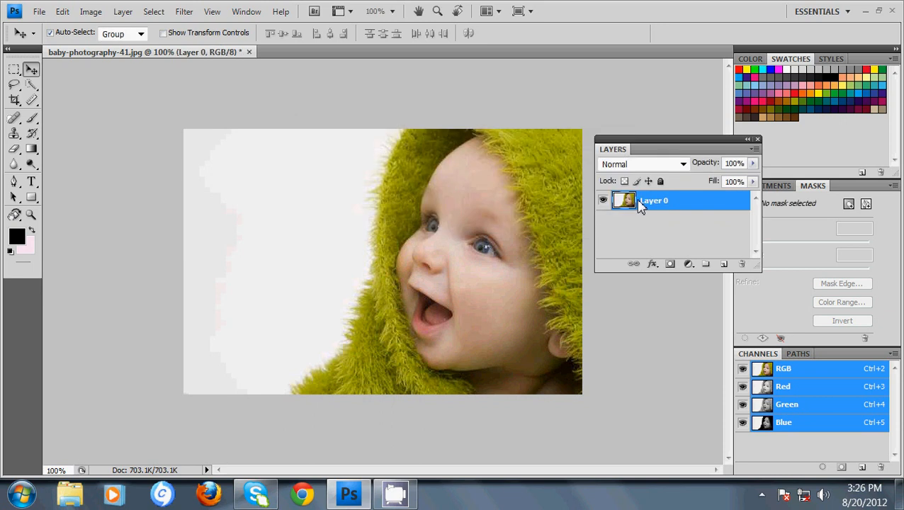
- Start a Stroke on Layer 0 with a width of 10 px and open its colour picker
{"action": "left_click", "coordinate": [63, 11]}
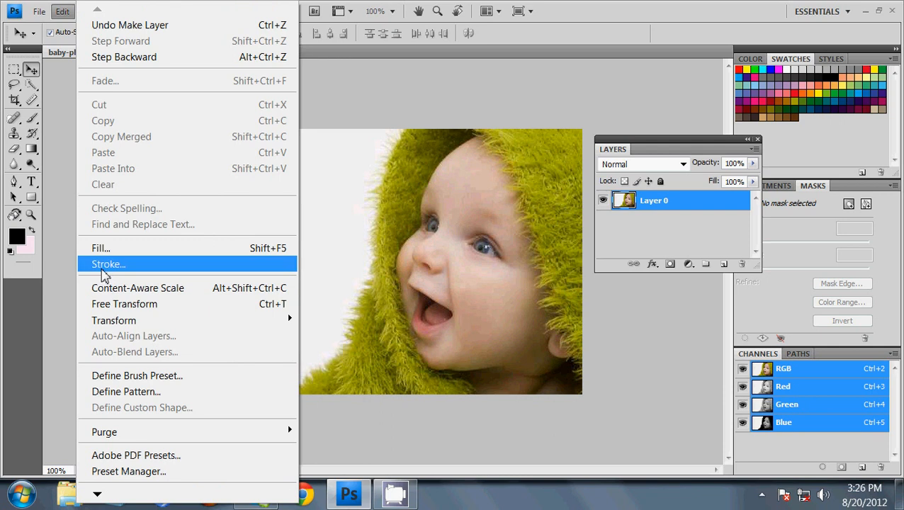
{"action": "left_click", "coordinate": [104, 265]}
{"action": "left_click_drag", "start_coordinate": [397, 99], "coordinate": [635, 102]}
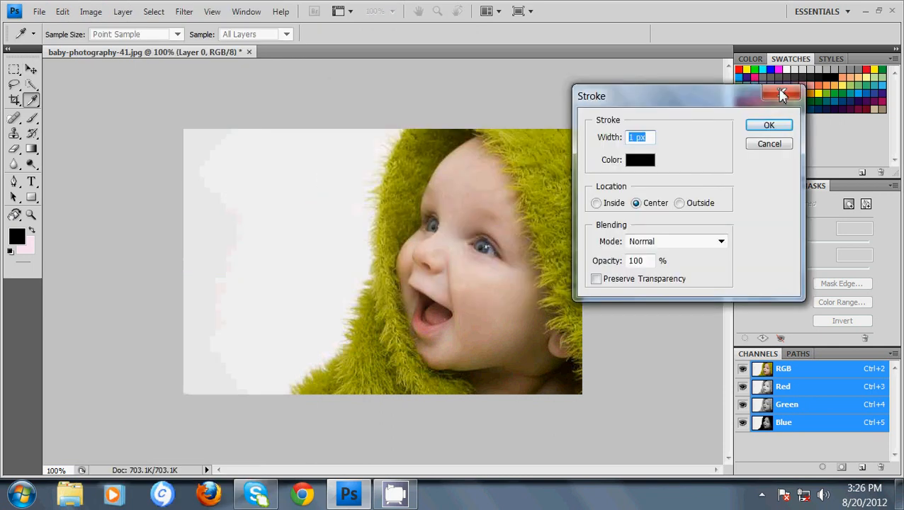
{"action": "left_click_drag", "start_coordinate": [781, 94], "coordinate": [598, 80]}
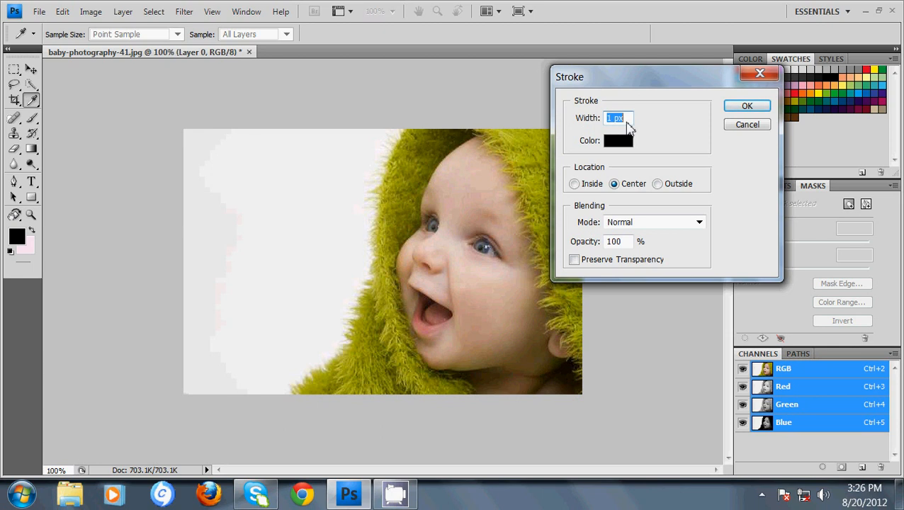
{"action": "type", "text": "10"}
{"action": "left_click", "coordinate": [695, 124]}
{"action": "left_click", "coordinate": [624, 141]}
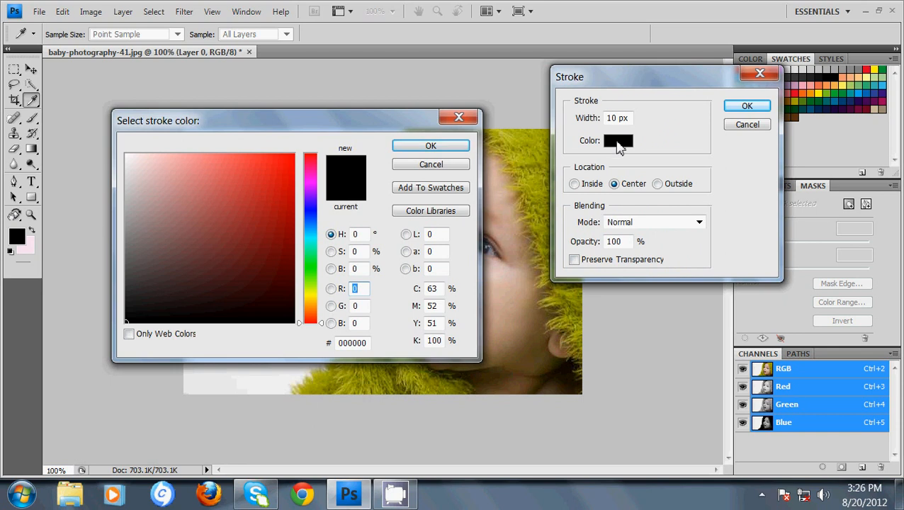
{"action": "left_click_drag", "start_coordinate": [313, 126], "coordinate": [570, 131]}
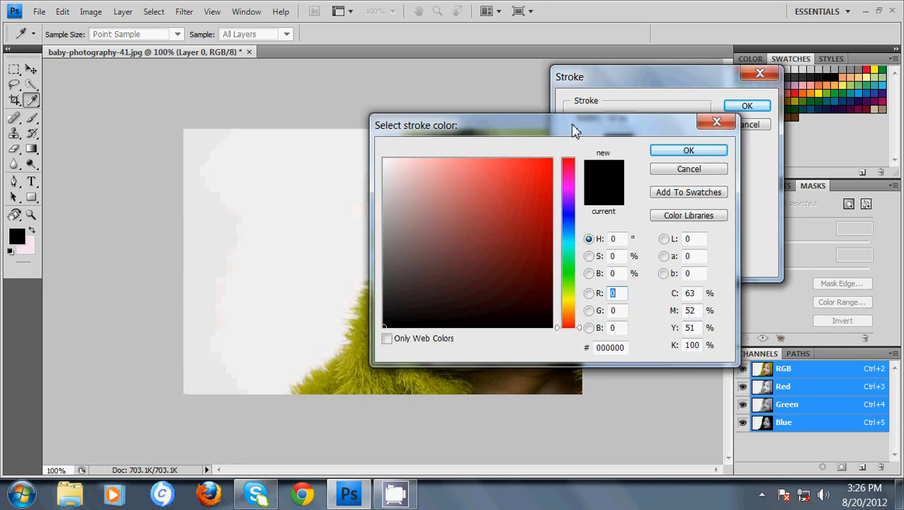
- Try out several red and dark red shades for the stroke colour
{"action": "left_click", "coordinate": [430, 226]}
{"action": "left_click", "coordinate": [501, 216]}
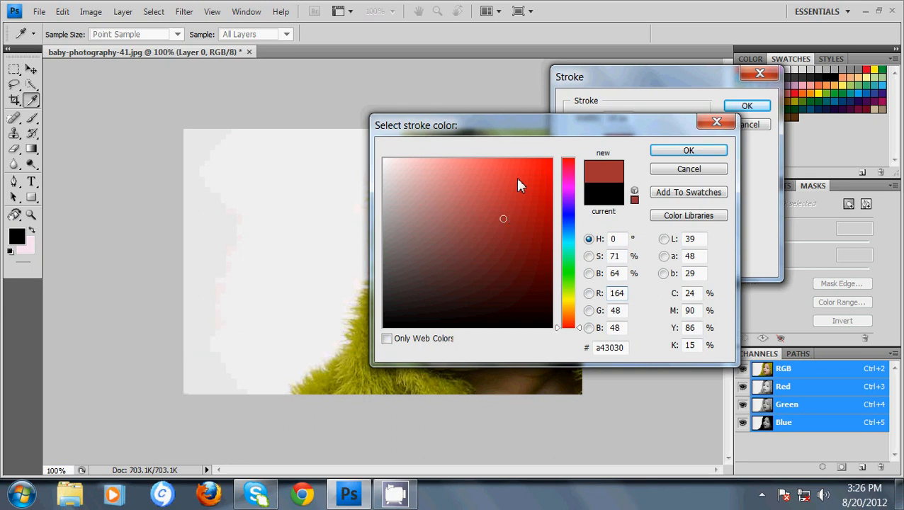
{"action": "left_click", "coordinate": [517, 178]}
{"action": "left_click", "coordinate": [467, 166]}
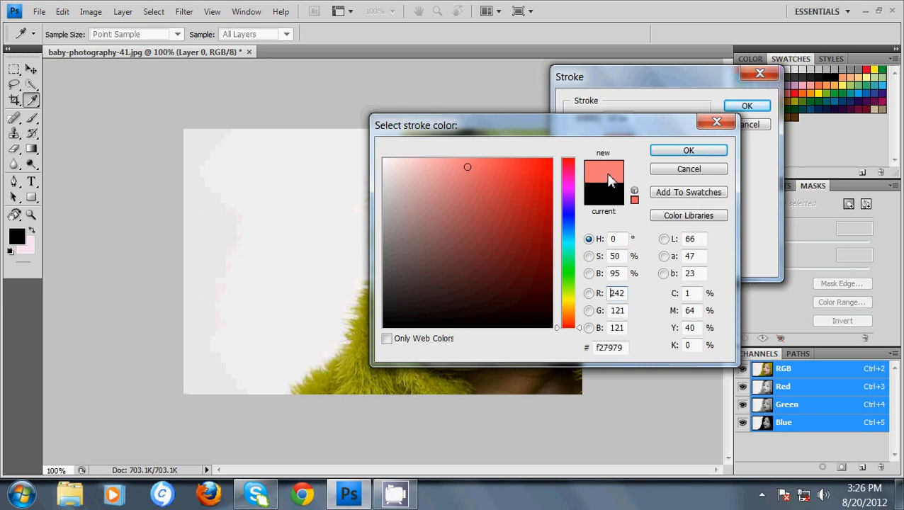
{"action": "left_click", "coordinate": [532, 163]}
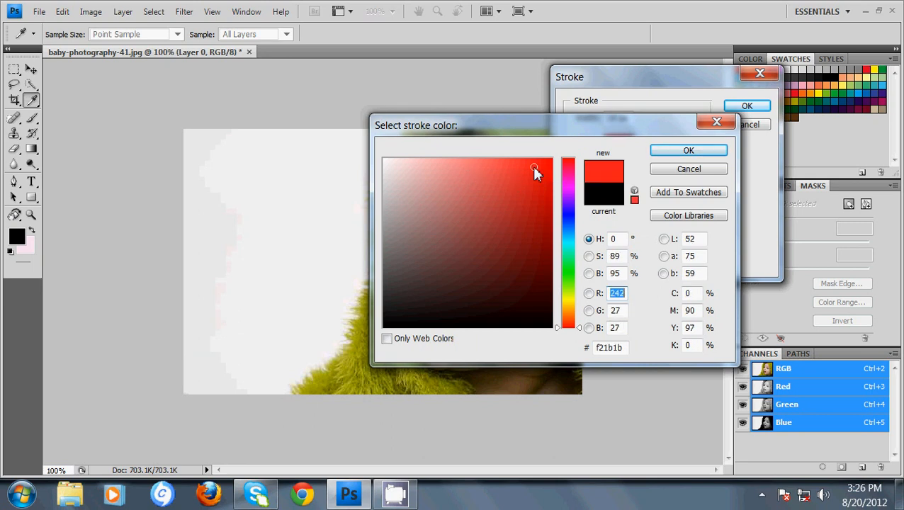
{"action": "left_click", "coordinate": [541, 225]}
{"action": "left_click", "coordinate": [481, 261]}
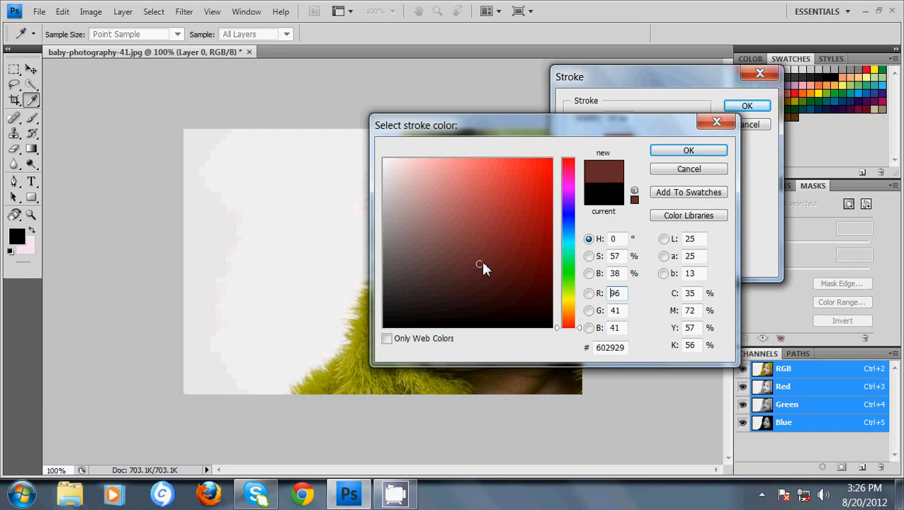
- Set the stroke colour to white (ffffff)
{"action": "left_click", "coordinate": [393, 179]}
{"action": "left_click_drag", "start_coordinate": [394, 181], "coordinate": [355, 152]}
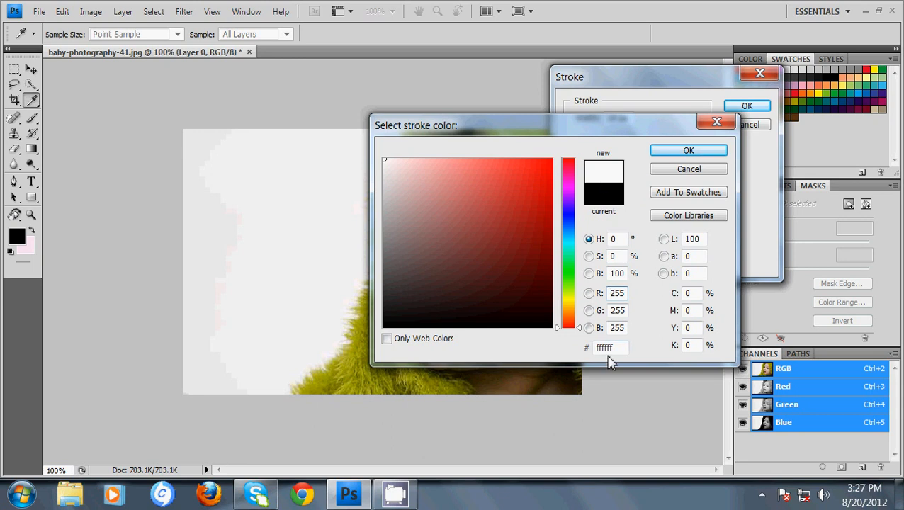
{"action": "left_click_drag", "start_coordinate": [617, 348], "coordinate": [580, 347]}
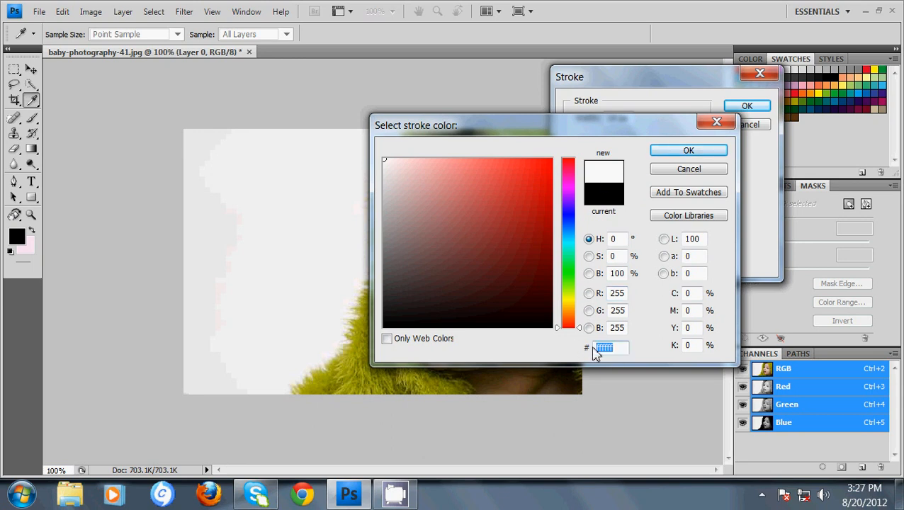
{"action": "left_click", "coordinate": [617, 347]}
{"action": "left_click", "coordinate": [708, 155]}
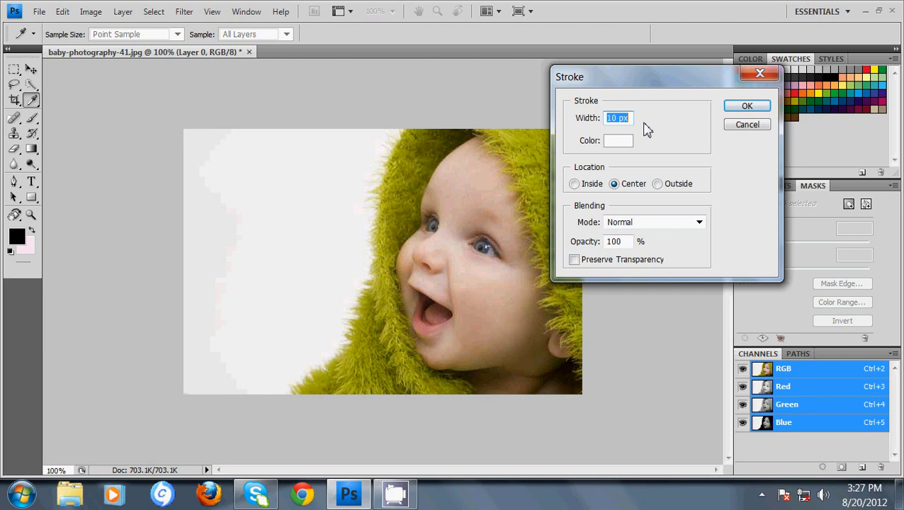
- Set the stroke location to Inside and apply the stroke around the photo
{"action": "left_click", "coordinate": [588, 188]}
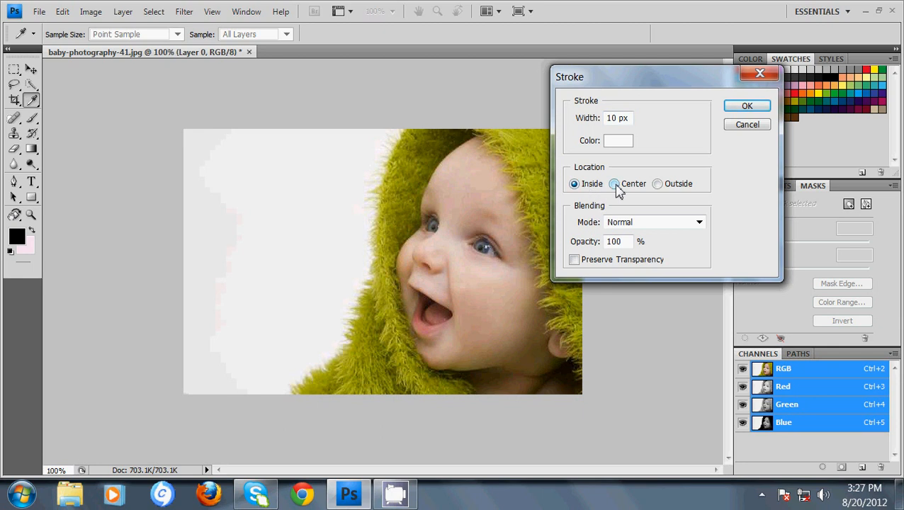
{"action": "left_click", "coordinate": [616, 187]}
{"action": "left_click", "coordinate": [590, 185]}
{"action": "left_click", "coordinate": [732, 108]}
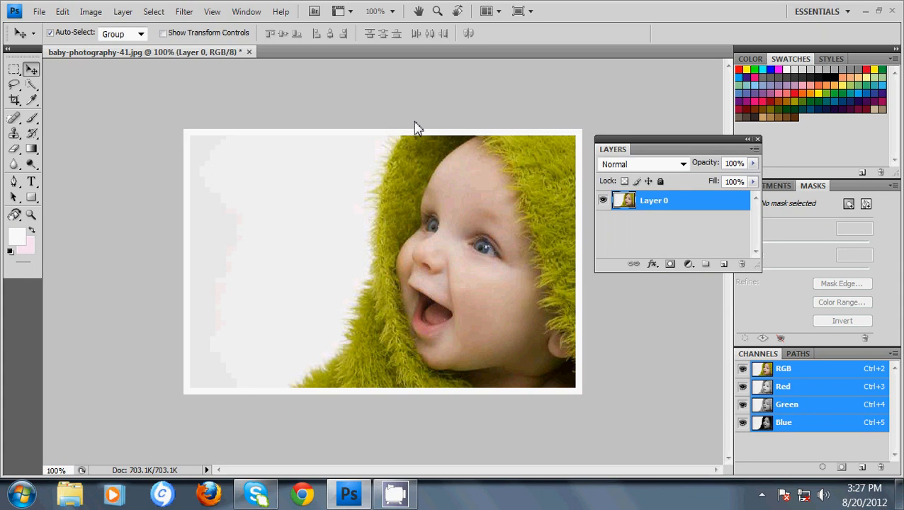
{"action": "left_click", "coordinate": [61, 13]}
{"action": "left_click", "coordinate": [178, 265]}
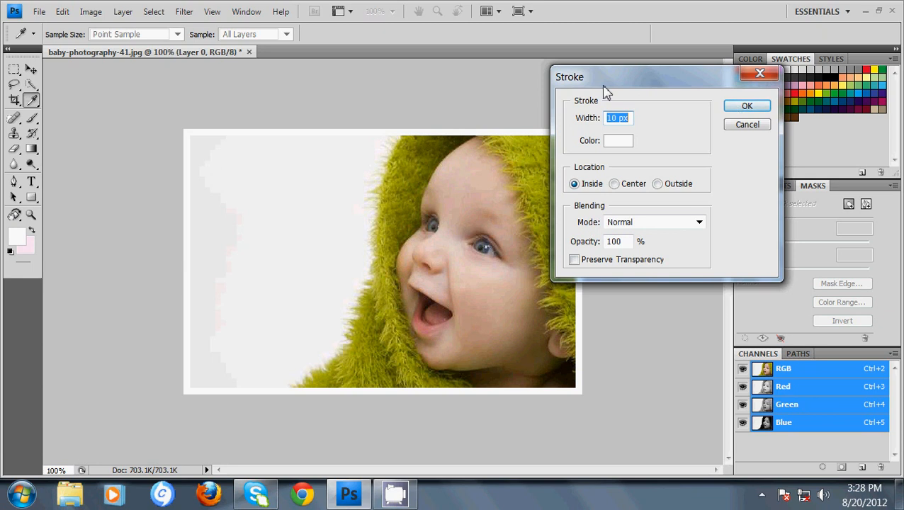
{"action": "left_click_drag", "start_coordinate": [714, 81], "coordinate": [663, 69]}
{"action": "left_click", "coordinate": [687, 96]}
{"action": "key", "text": "v"}
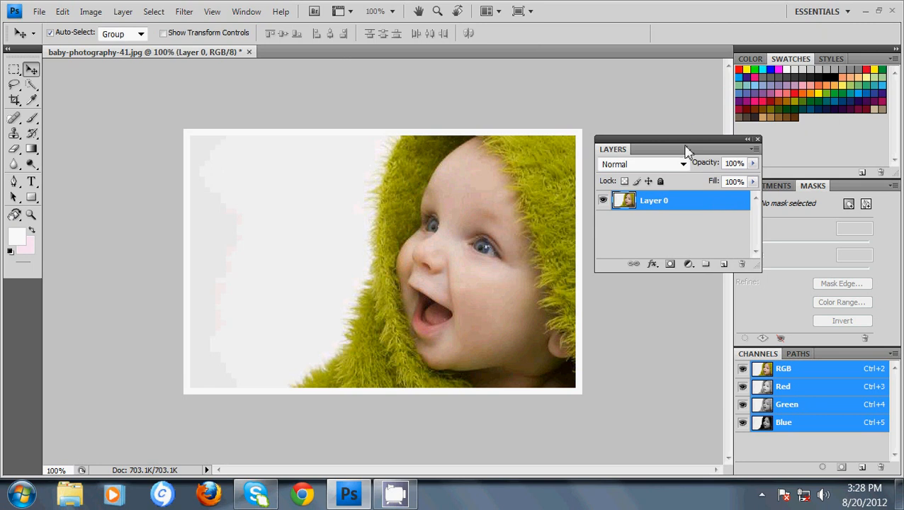
- Move the floating Layers panel farther away from the photo, over the docked panels
{"action": "left_click_drag", "start_coordinate": [684, 149], "coordinate": [781, 248]}
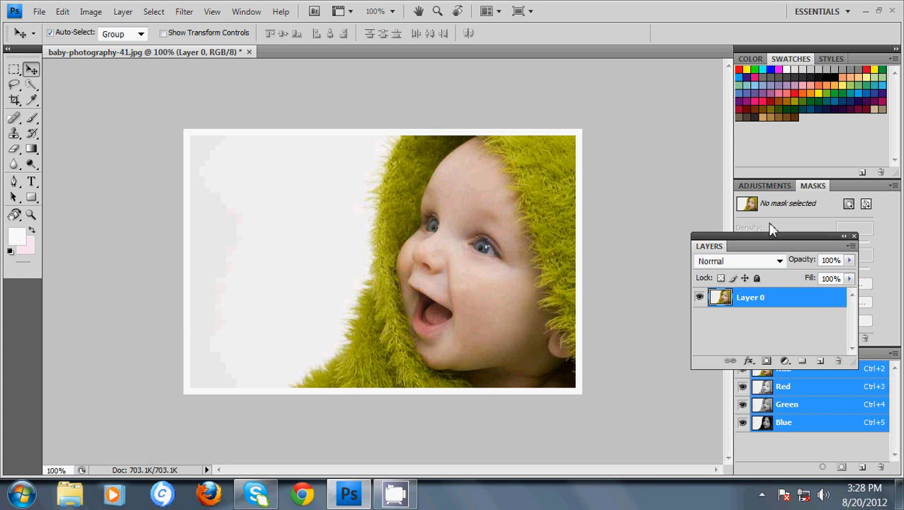
{"action": "left_click", "coordinate": [62, 12]}
{"action": "key", "text": "Escape"}
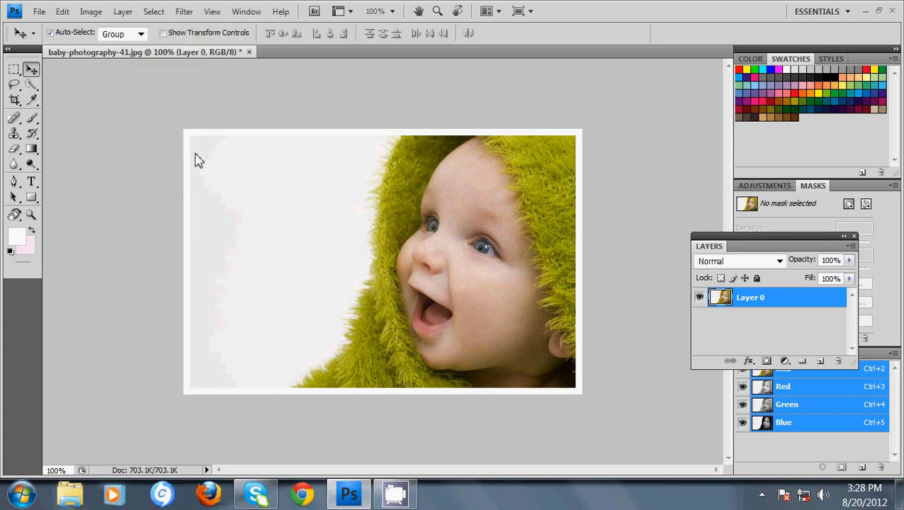